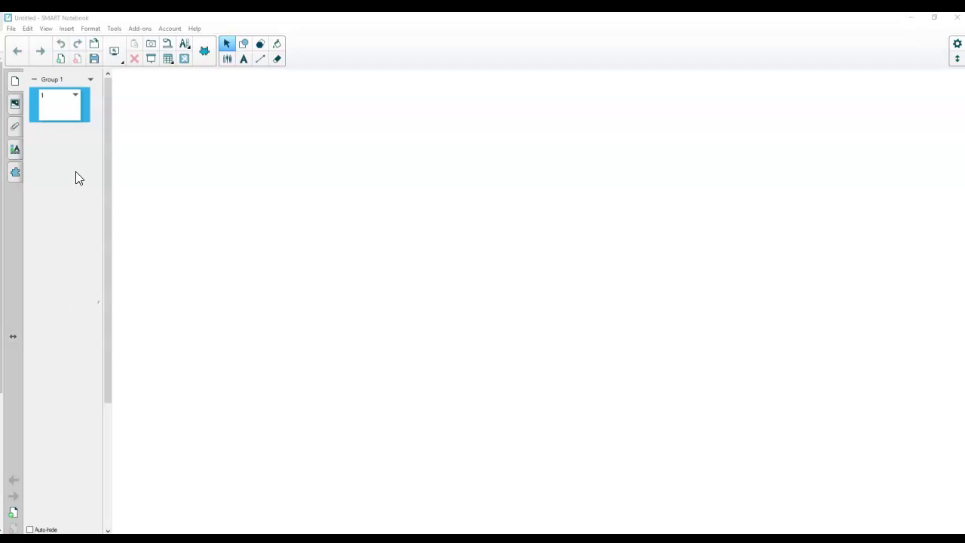
Open the gallery and browse the pictures in the Gallery Essentials collection
click(15, 106)
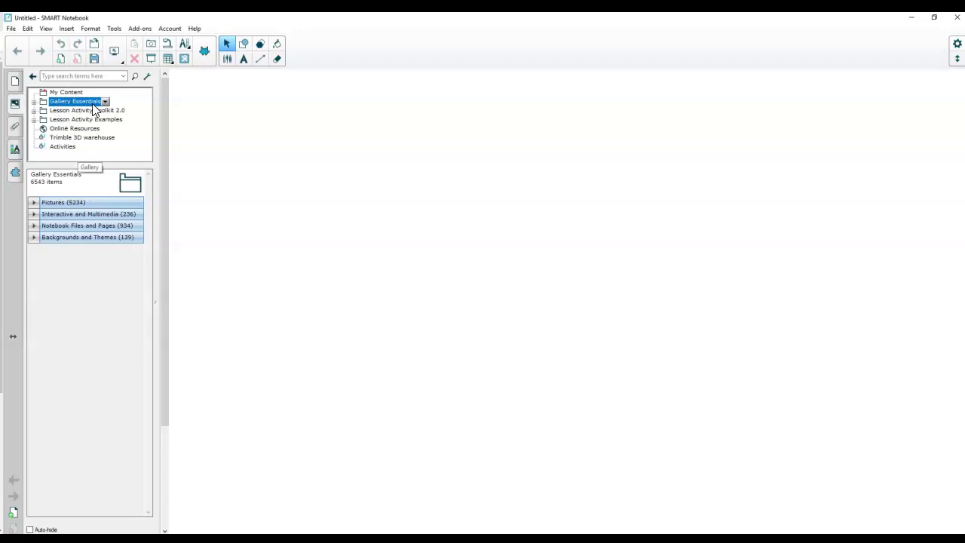
click(35, 202)
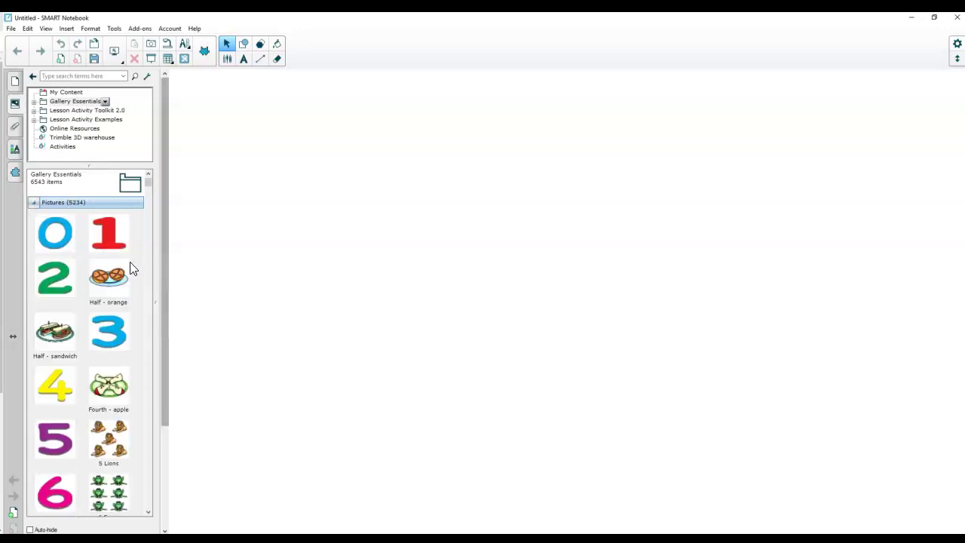
drag(149, 189, 152, 168)
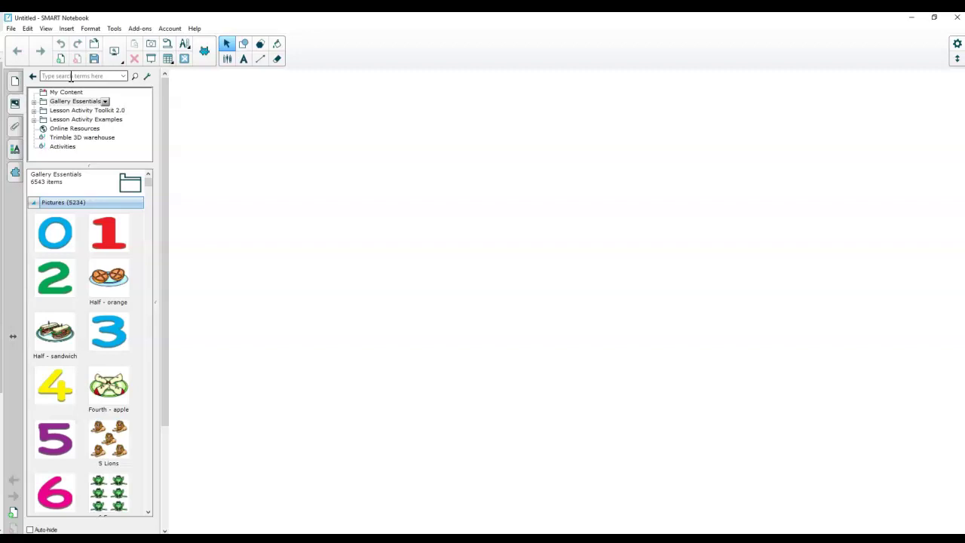
Browse the backgrounds and pictures of Statistics and Probability under Mathematics in Gallery Essentials, and collapse these folders again
click(34, 103)
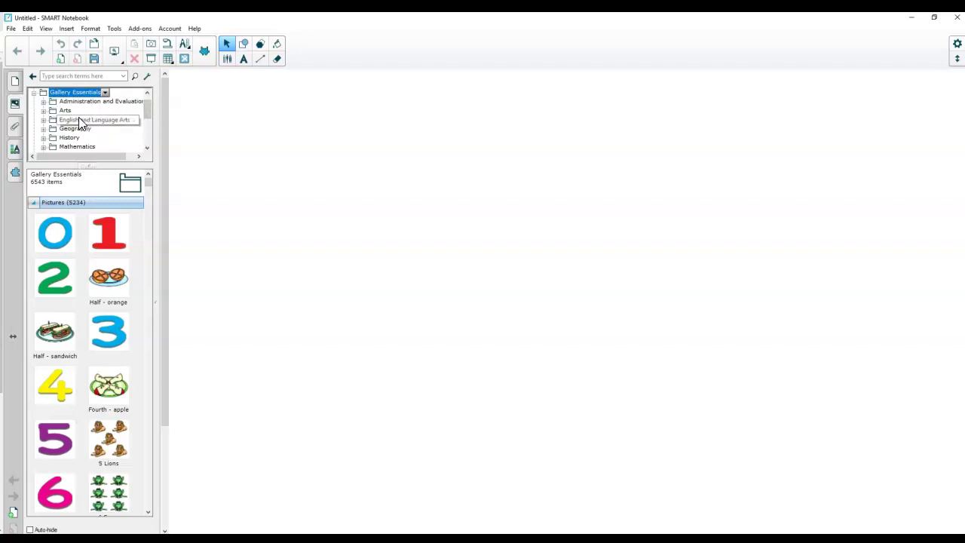
mouse_move(148, 113)
mouse_down()
mouse_move(147, 134)
mouse_move(148, 118)
mouse_up()
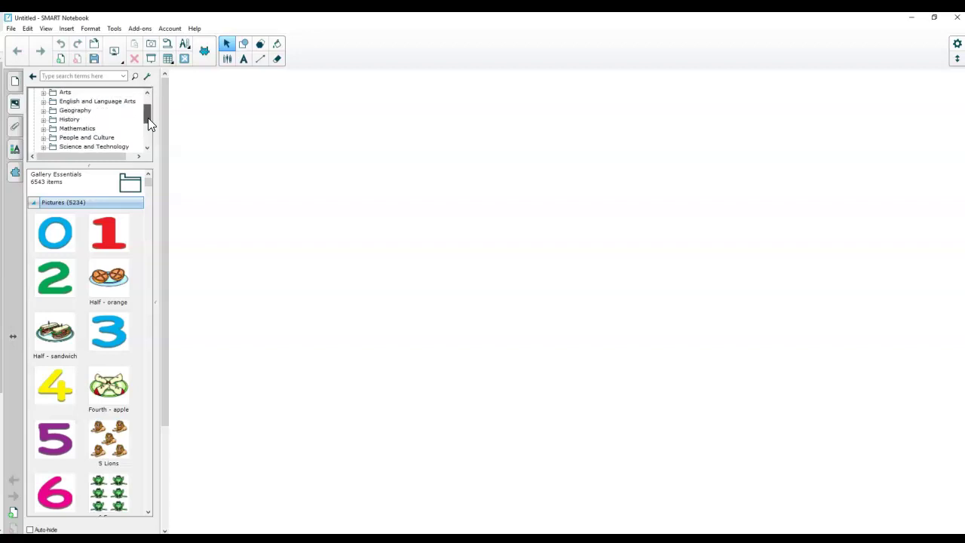
click(43, 130)
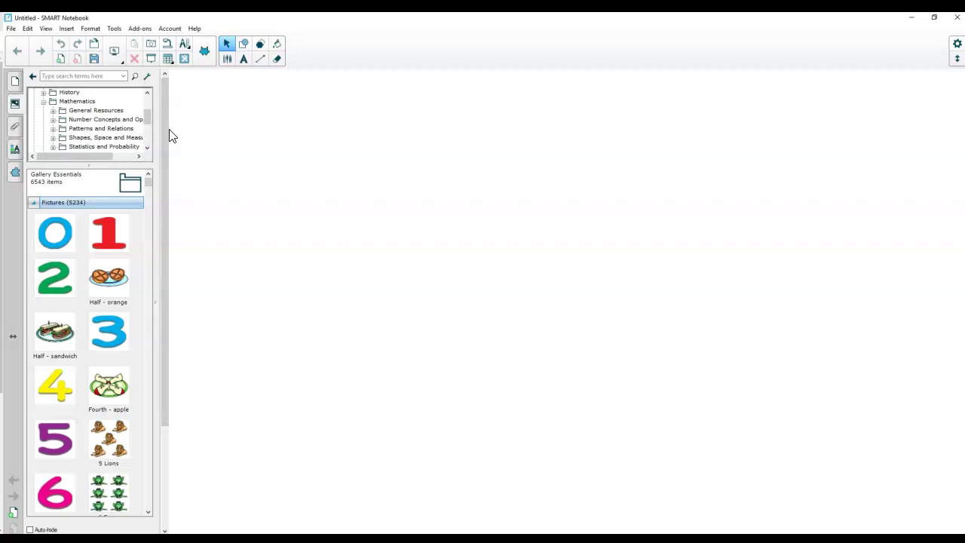
click(68, 149)
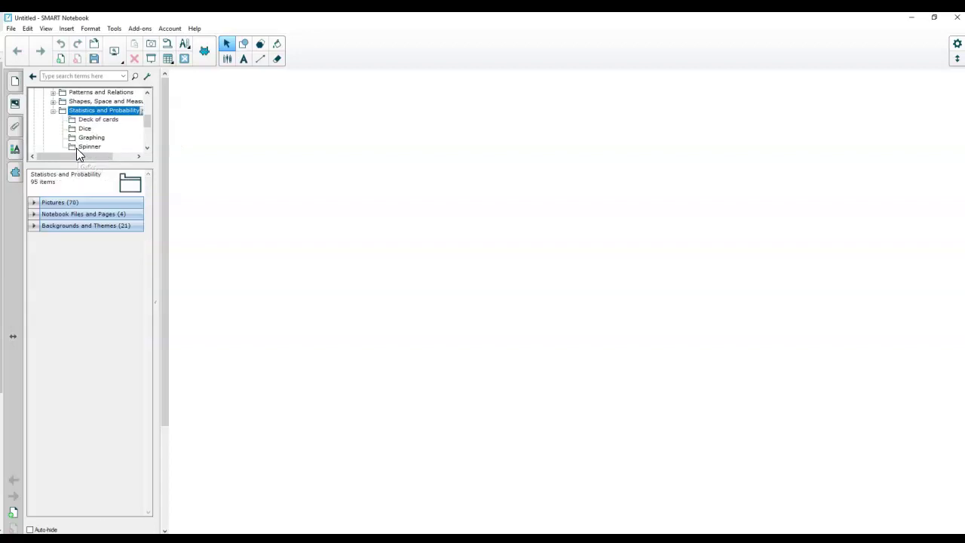
click(35, 226)
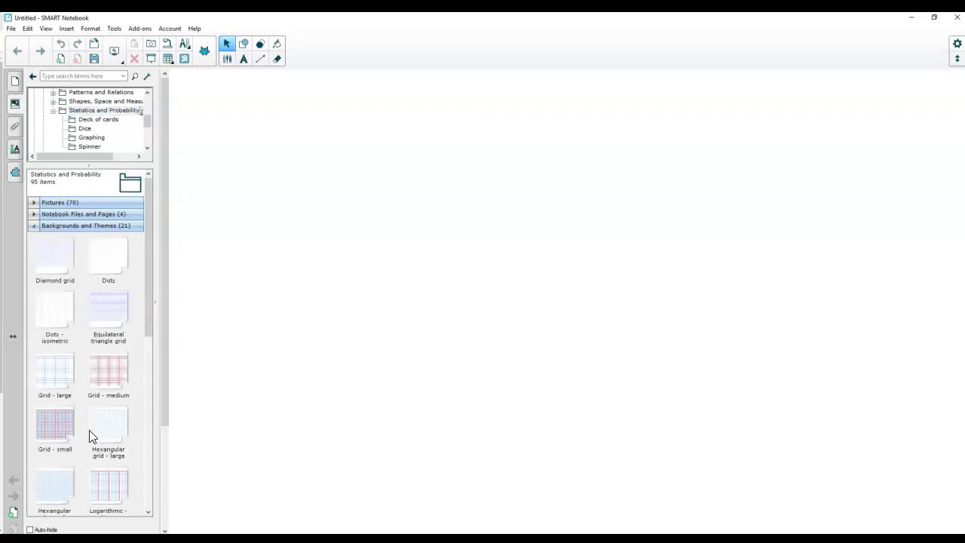
click(34, 202)
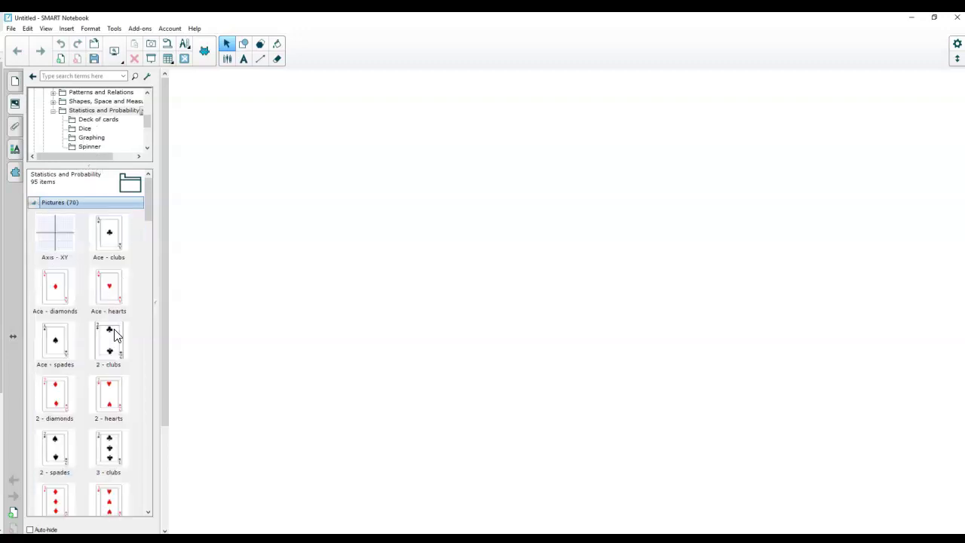
drag(149, 208, 145, 161)
click(53, 112)
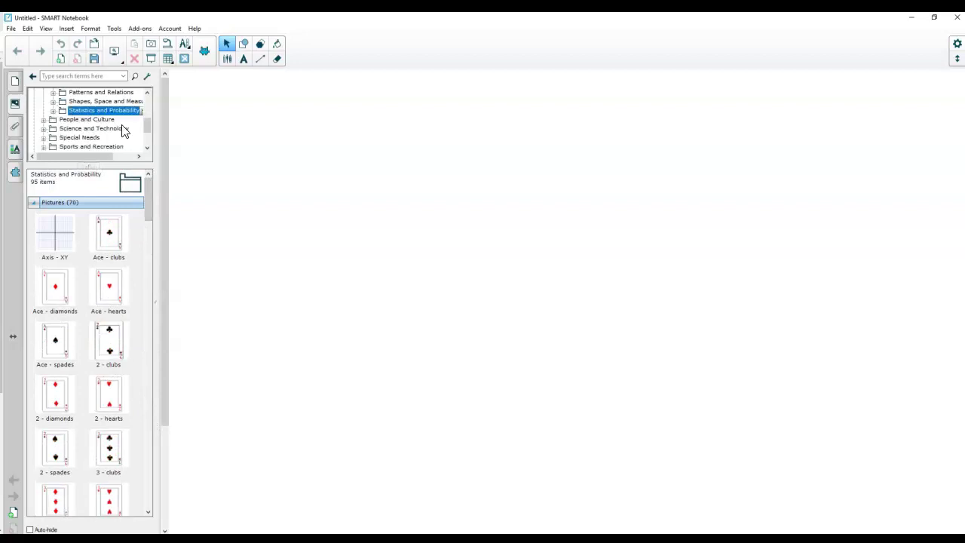
drag(148, 132, 147, 112)
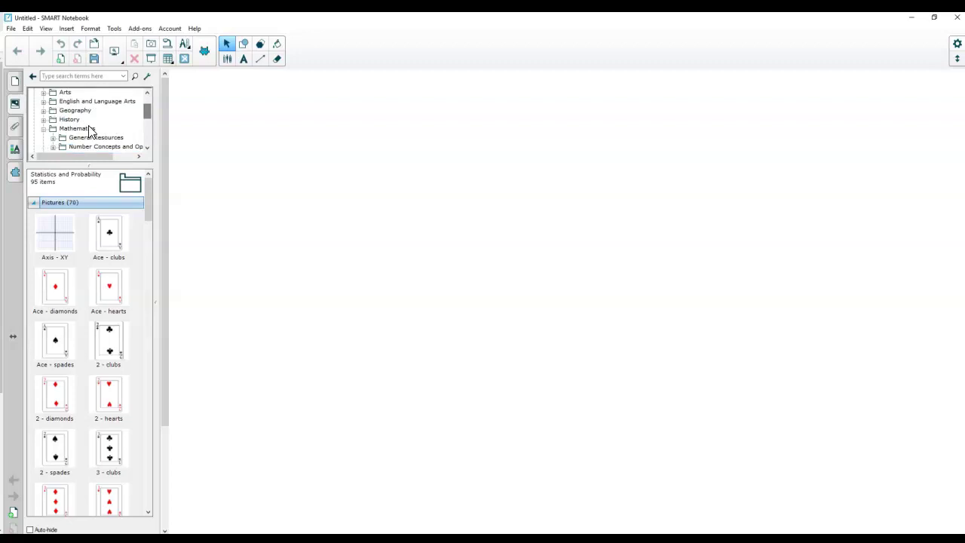
click(51, 129)
Browse the domino pictures in the Games folder of Lesson Activity Toolkit 2.0
drag(143, 115, 145, 131)
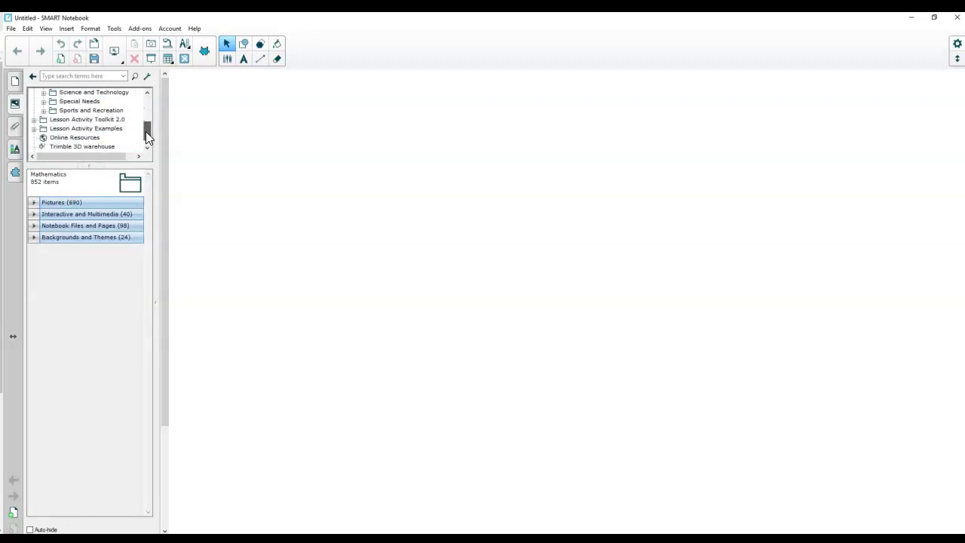
click(46, 120)
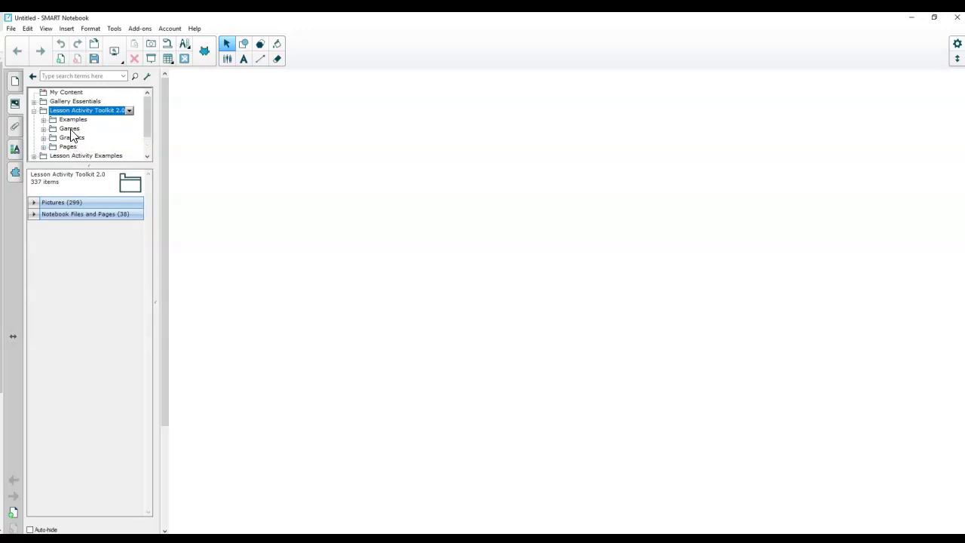
click(69, 129)
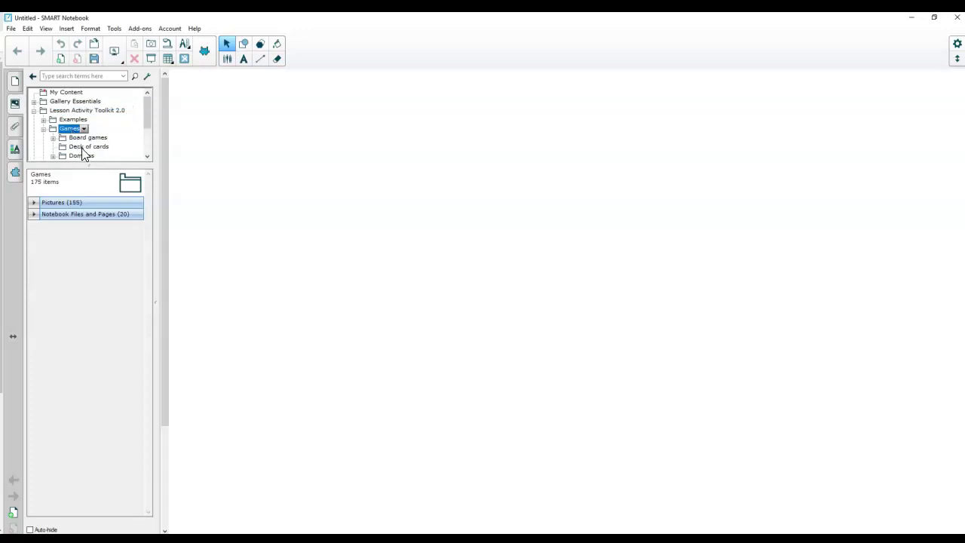
click(80, 156)
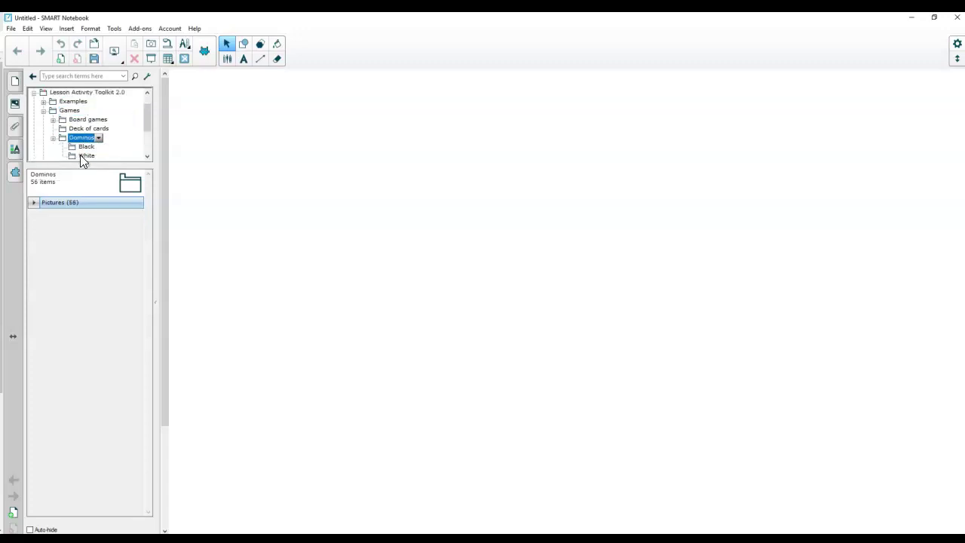
click(50, 203)
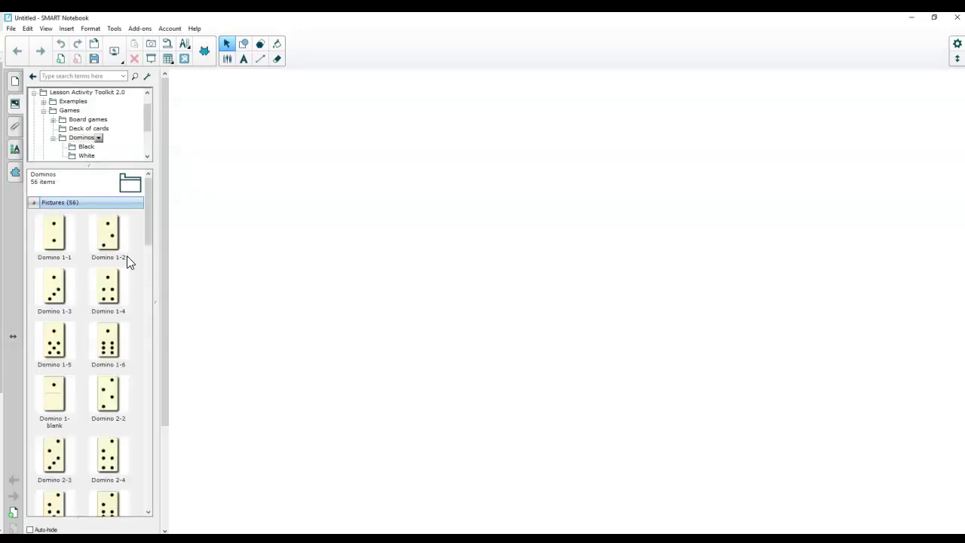
click(54, 139)
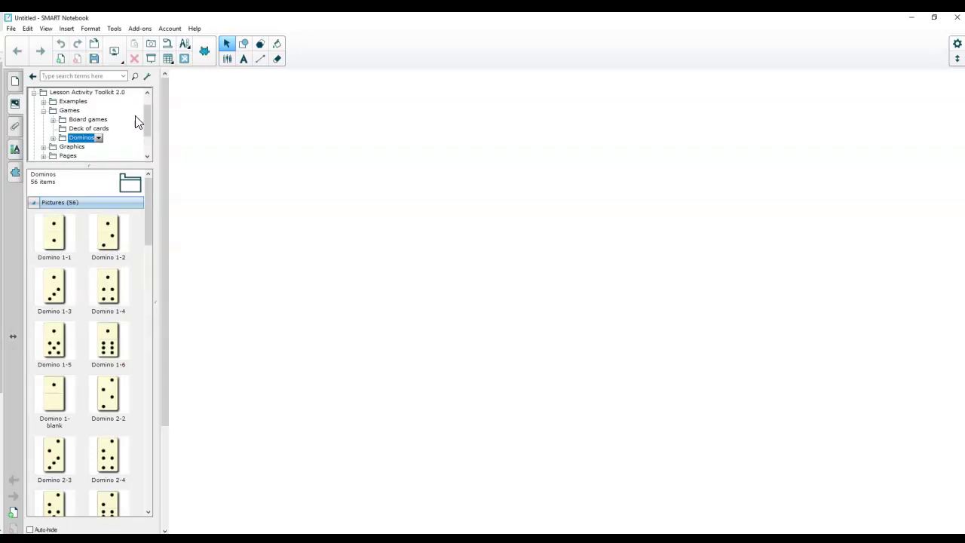
Insert the Click to reveal example page from the Lesson Activity Toolkit 2.0 examples
drag(146, 125, 147, 120)
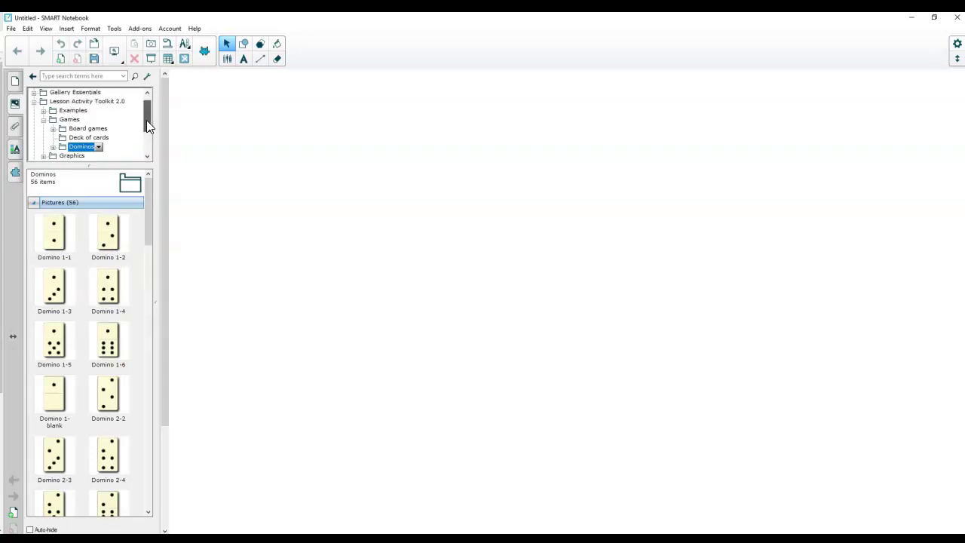
click(71, 111)
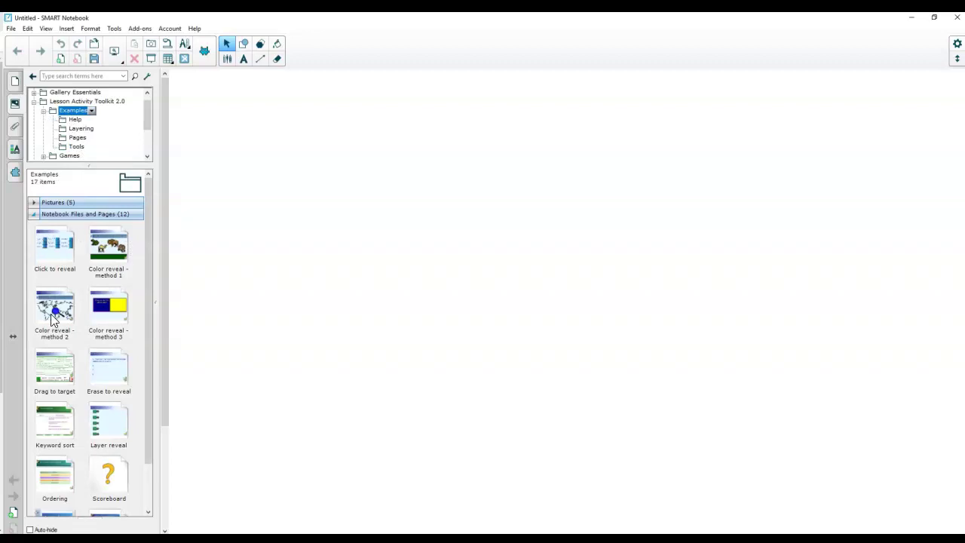
drag(148, 264, 144, 321)
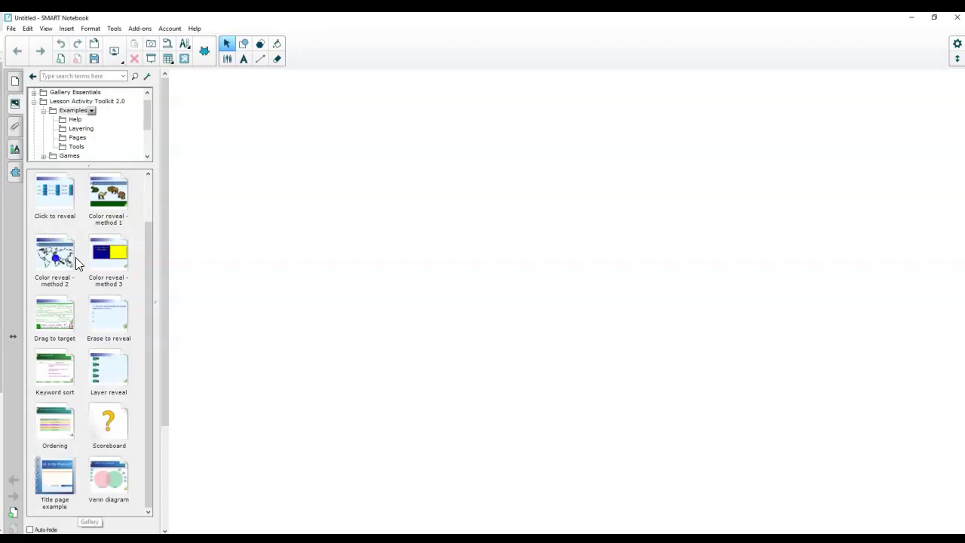
click(53, 198)
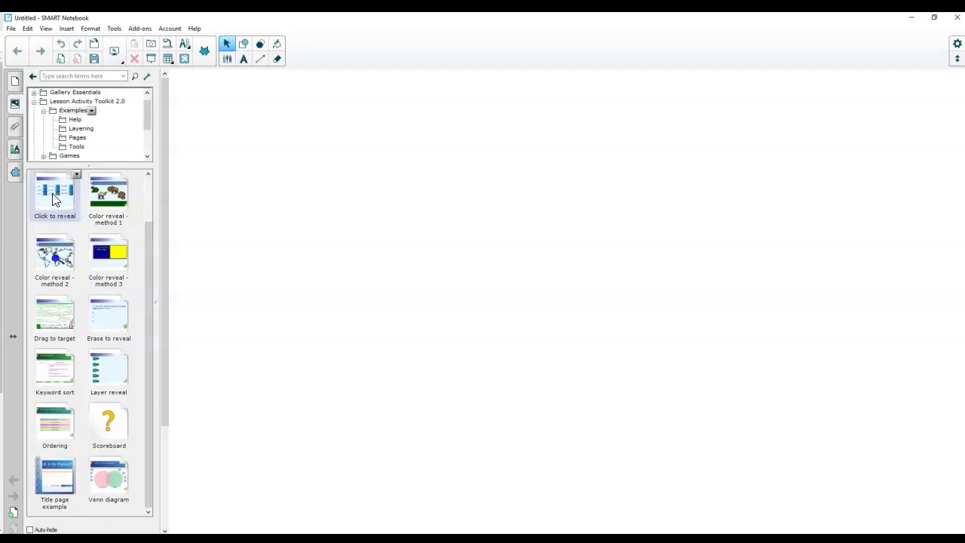
double_click(52, 198)
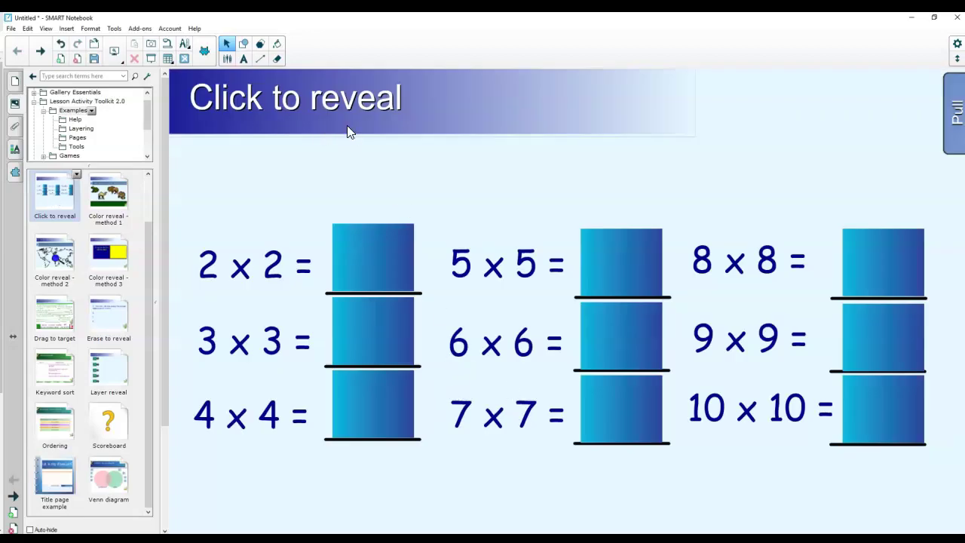
Reveal the answers to 2 x 2 and 5 x 5, and pull out the page's instruction tab
click(367, 265)
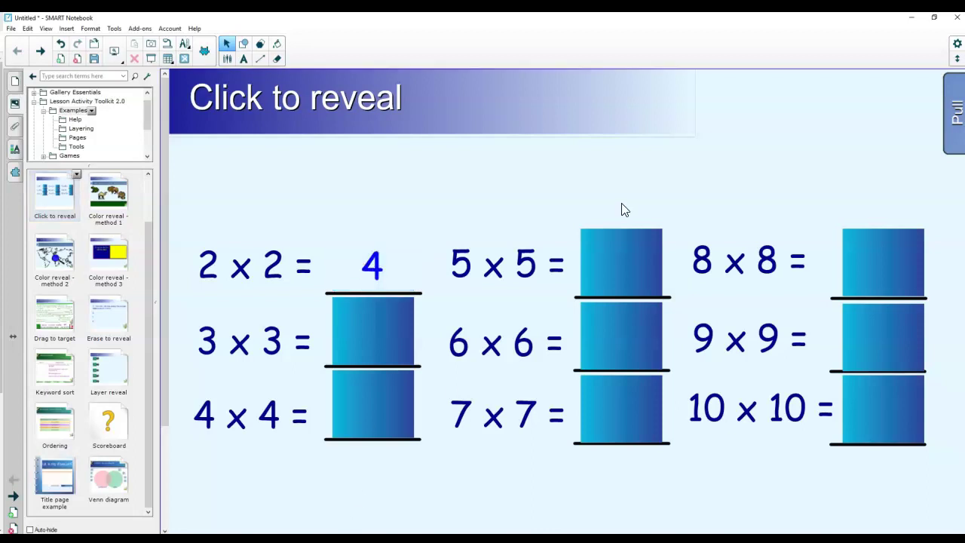
click(625, 270)
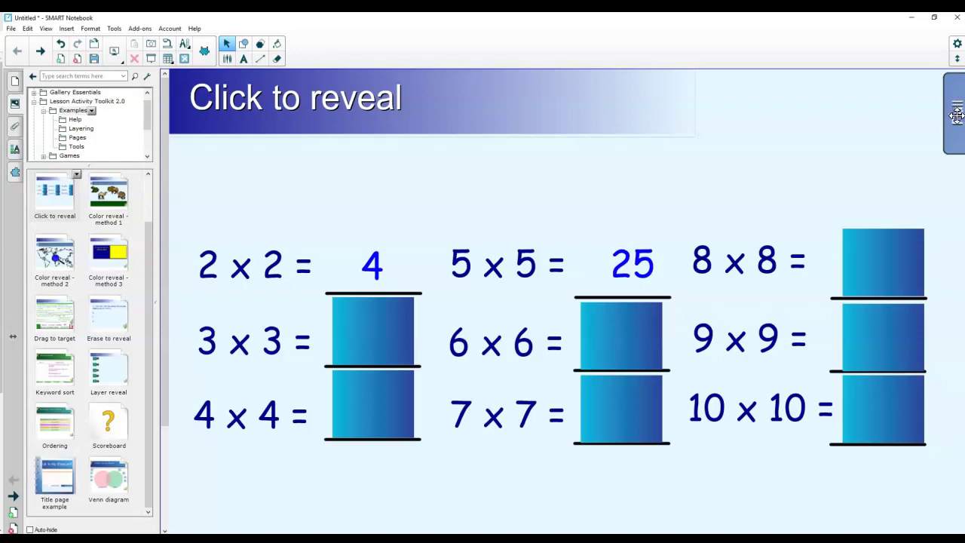
drag(955, 119, 553, 133)
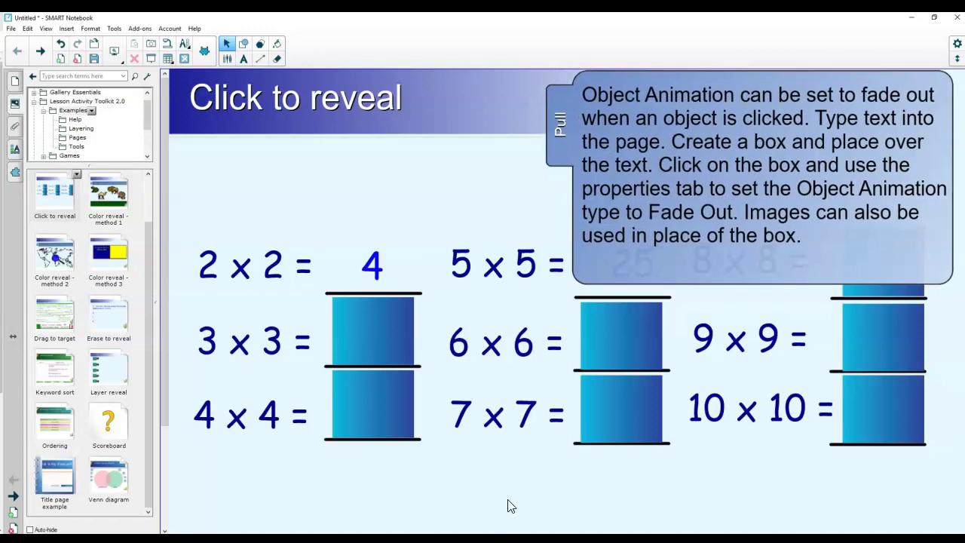
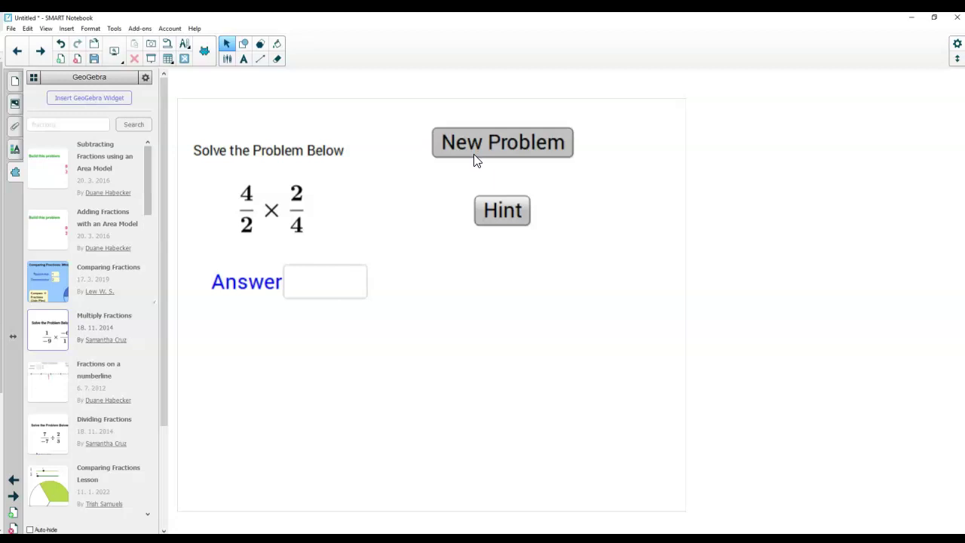
Show the hint for the fraction multiplication problem and return to the add-ons overview
click(495, 209)
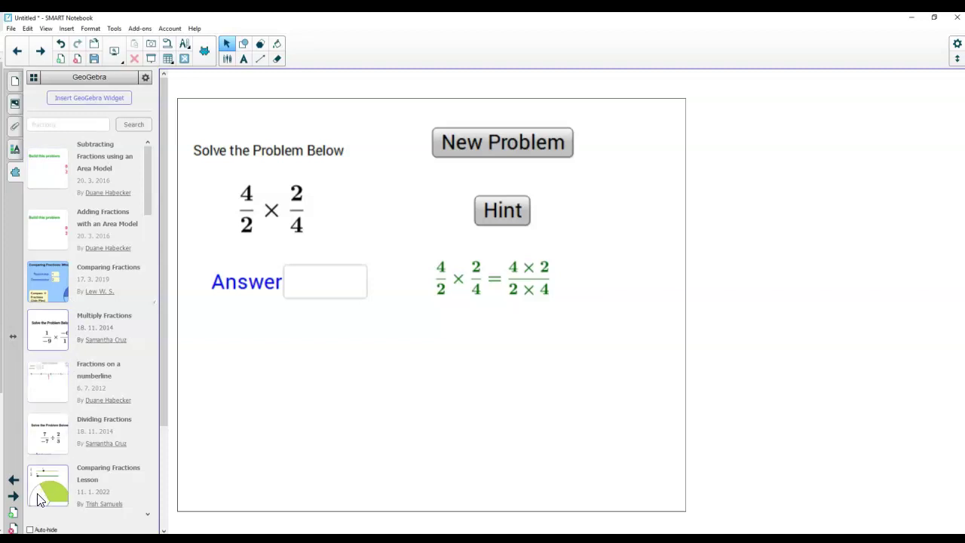
click(34, 78)
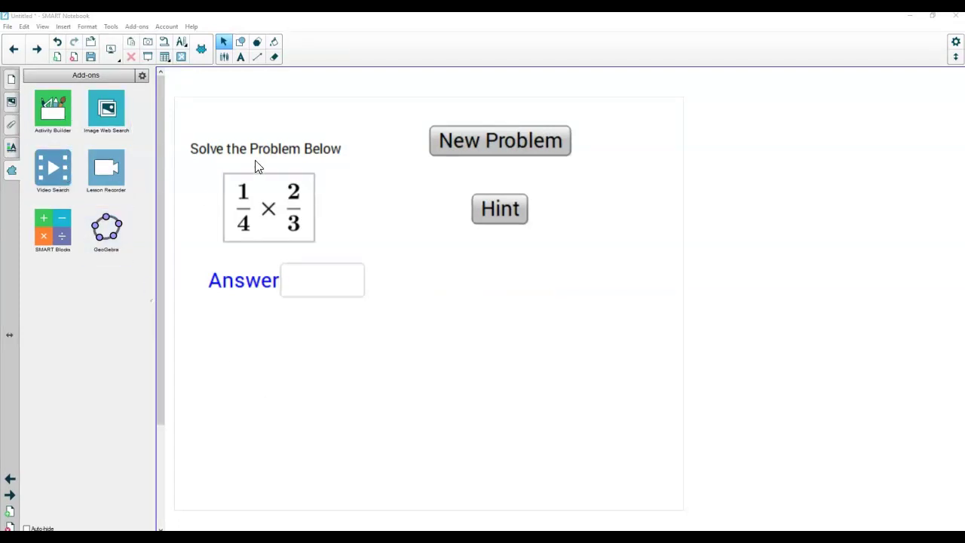
Add a blank page and open the Activity Builder add-on with its guide on how to build an activity
click(60, 57)
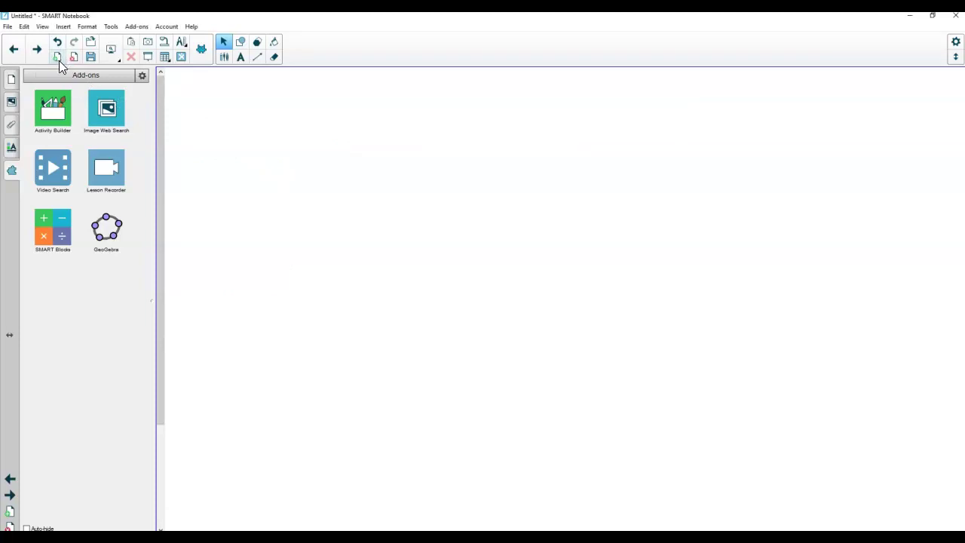
click(65, 127)
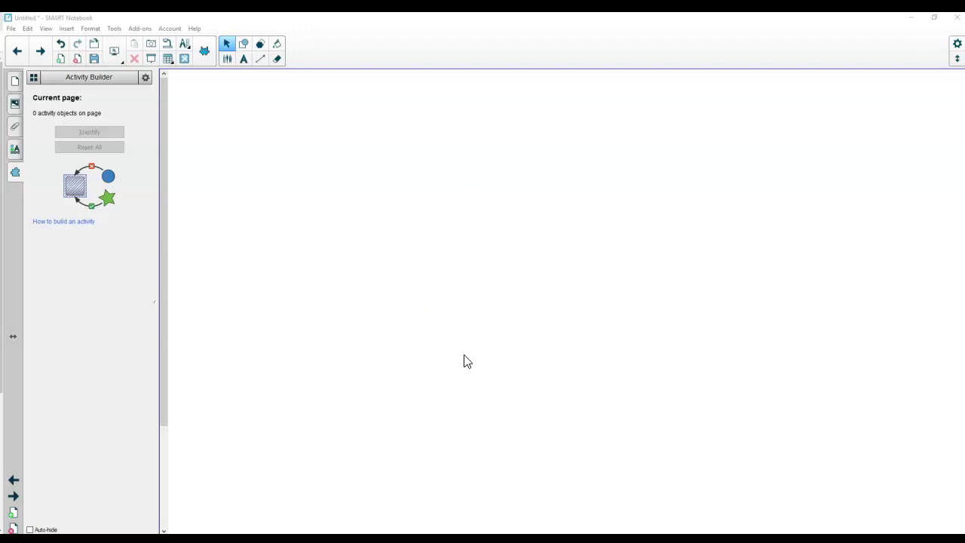
click(81, 224)
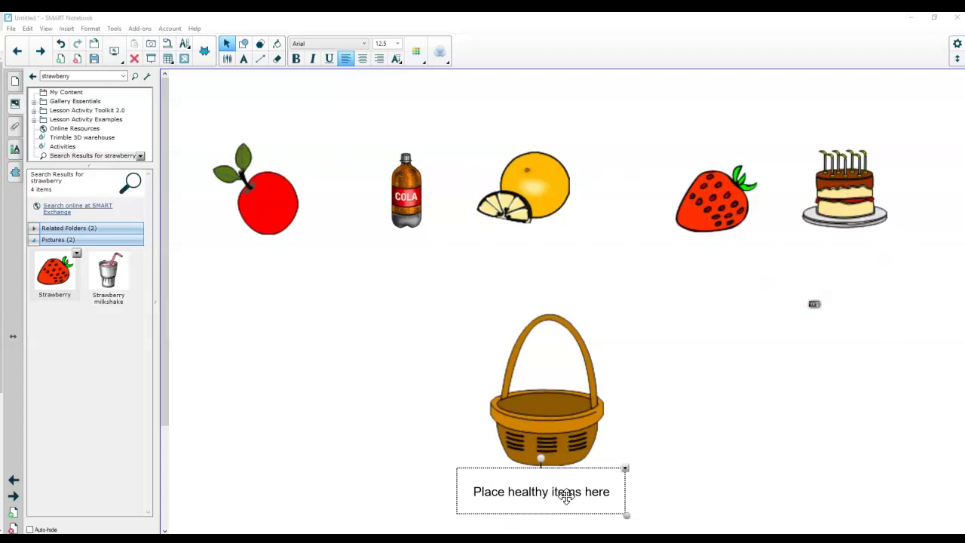
Shift the "Place healthy items here" label slightly to the right below the basket, and make the apple slightly smaller and reposition it
drag(566, 494, 588, 497)
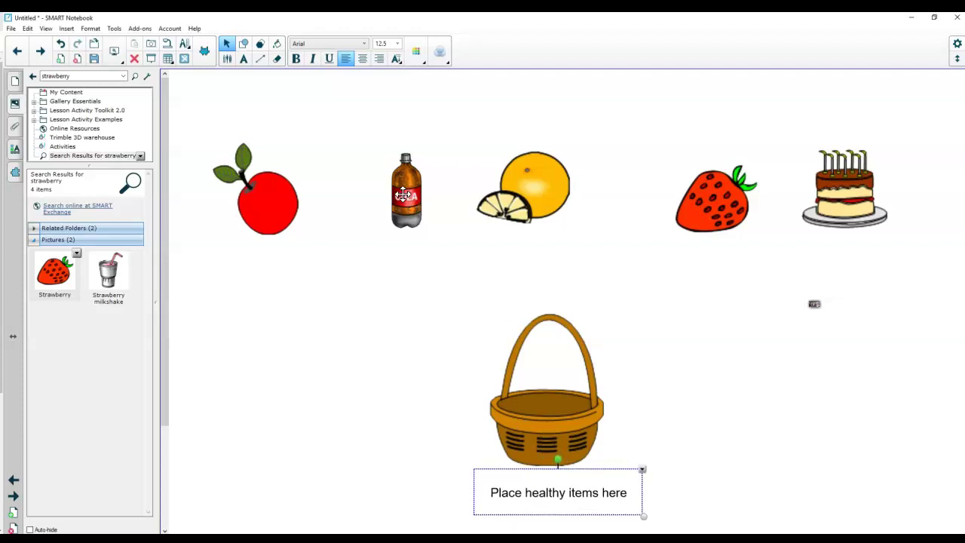
click(244, 169)
mouse_move(309, 244)
mouse_down()
mouse_move(325, 263)
mouse_move(302, 238)
mouse_up()
drag(251, 124, 227, 118)
Enlarge the cola bottle and reposition it between the apple and the orange
click(399, 220)
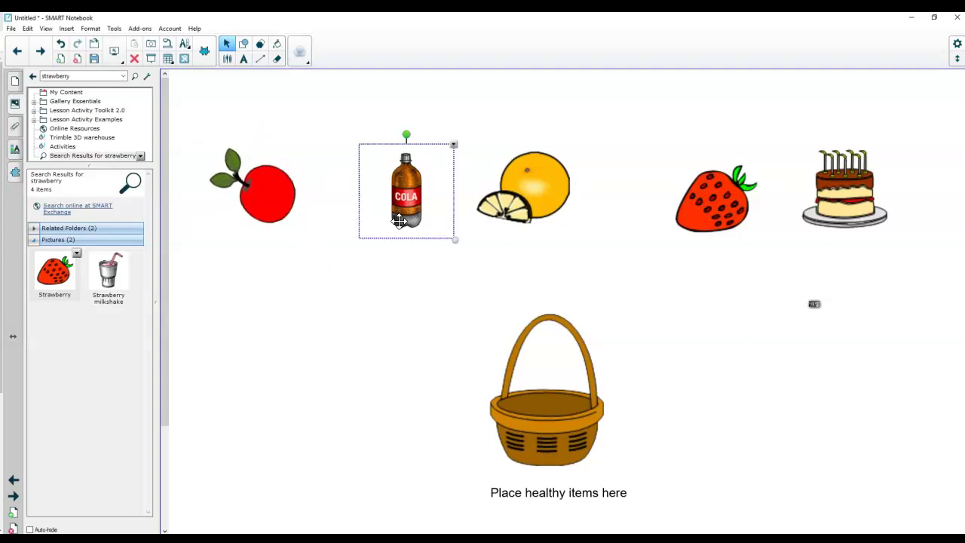
drag(454, 240, 489, 274)
drag(417, 215, 392, 193)
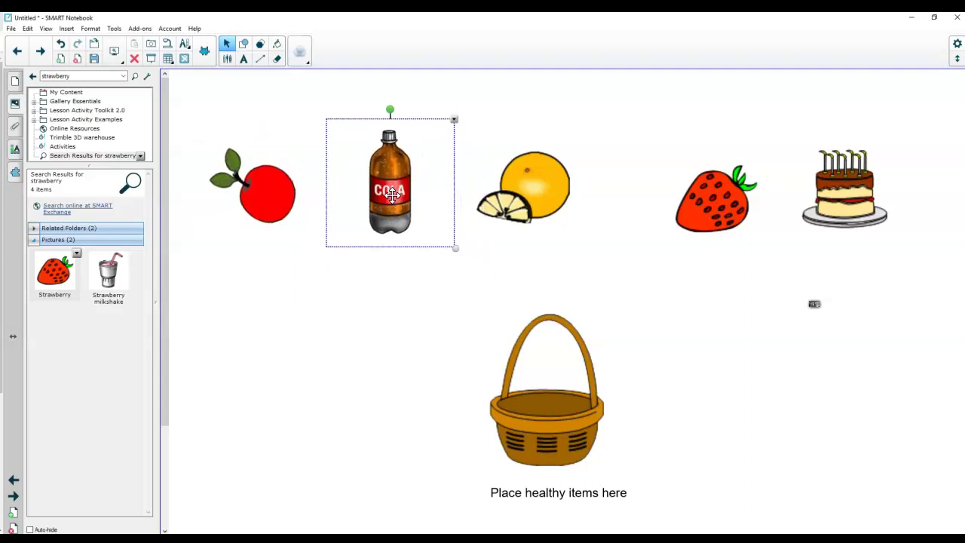
Move the orange slightly right and up and the strawberry slightly up in the row of food pictures
drag(540, 194, 555, 186)
drag(745, 195, 743, 172)
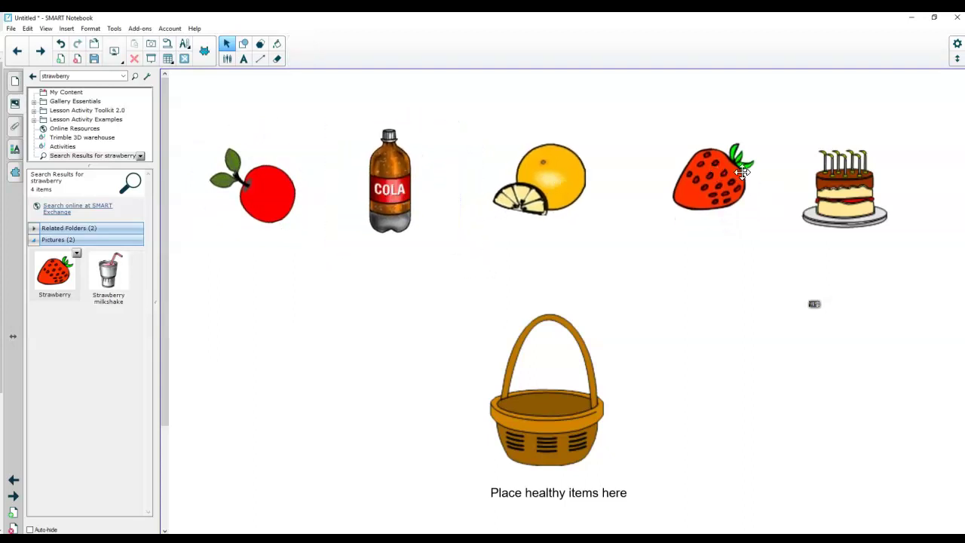
Move the cake slightly right and up, and open the basket for editing as an activity object in Activity Builder
drag(839, 181, 845, 175)
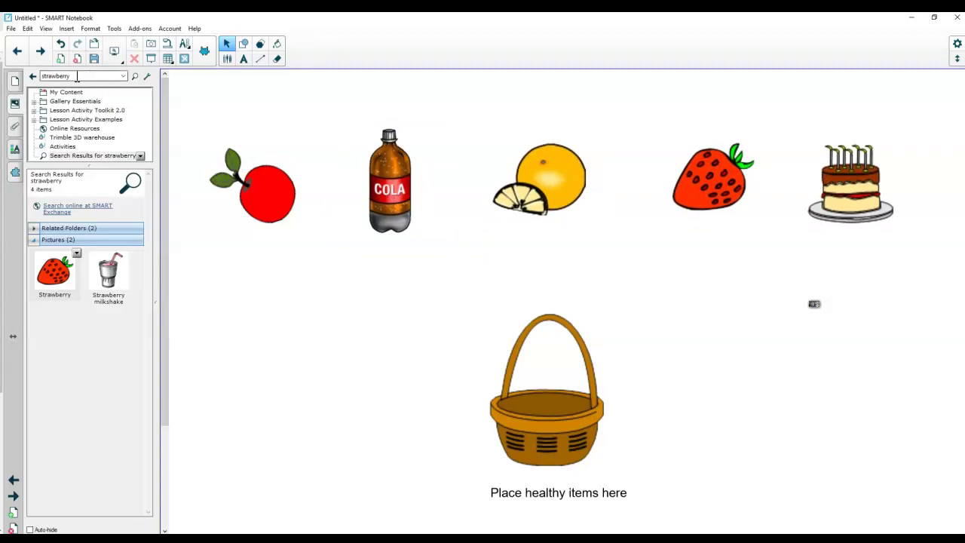
click(15, 173)
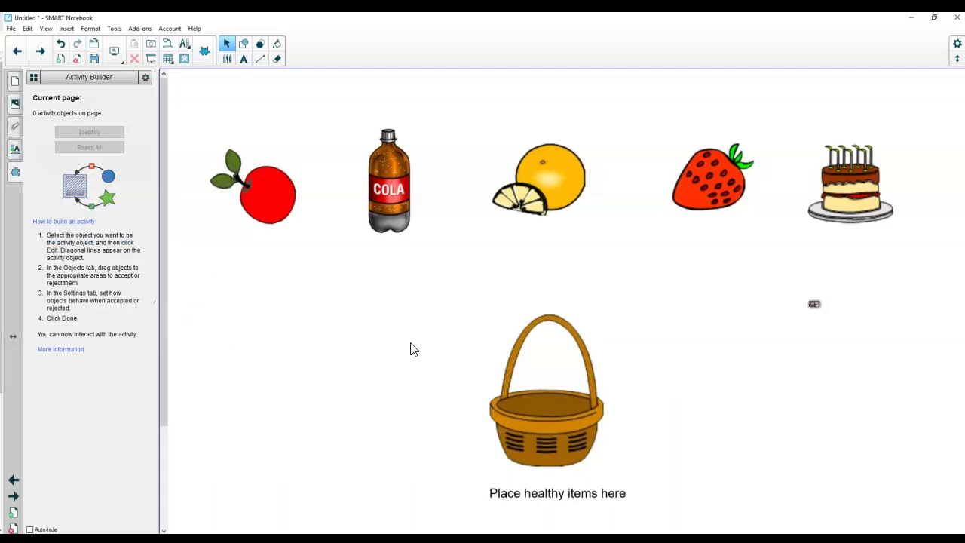
click(529, 441)
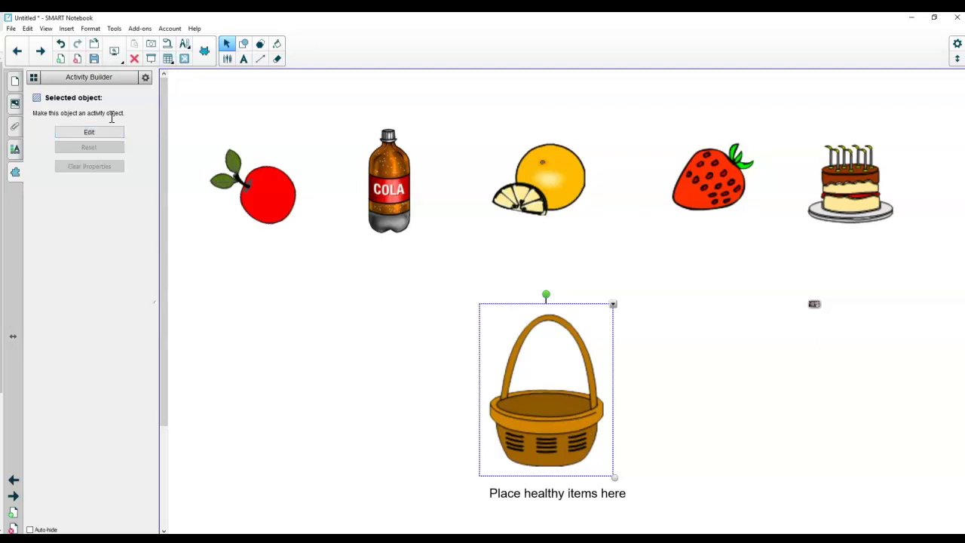
click(89, 133)
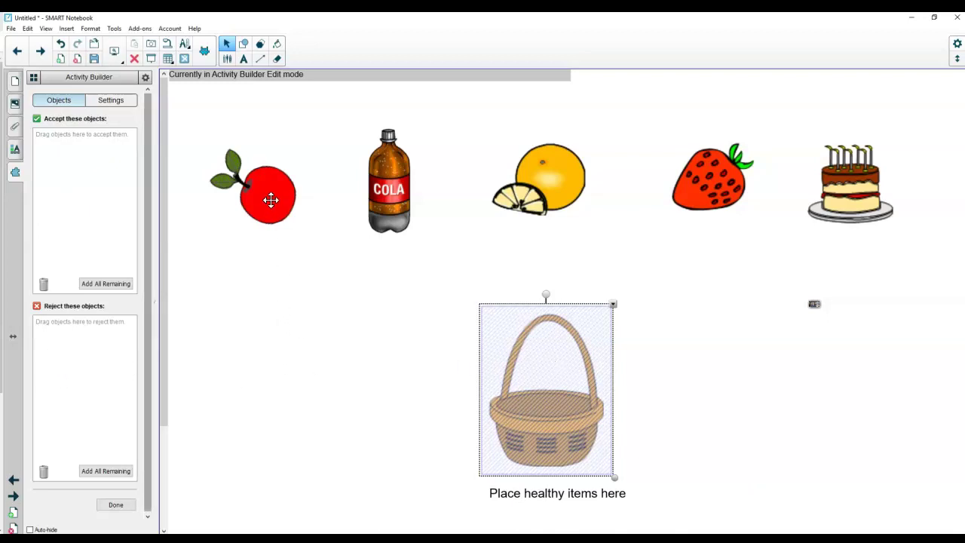
Make the basket accept the apple, orange and strawberry and reject the cola bottle and cake, and finish editing the activity
drag(271, 199, 63, 174)
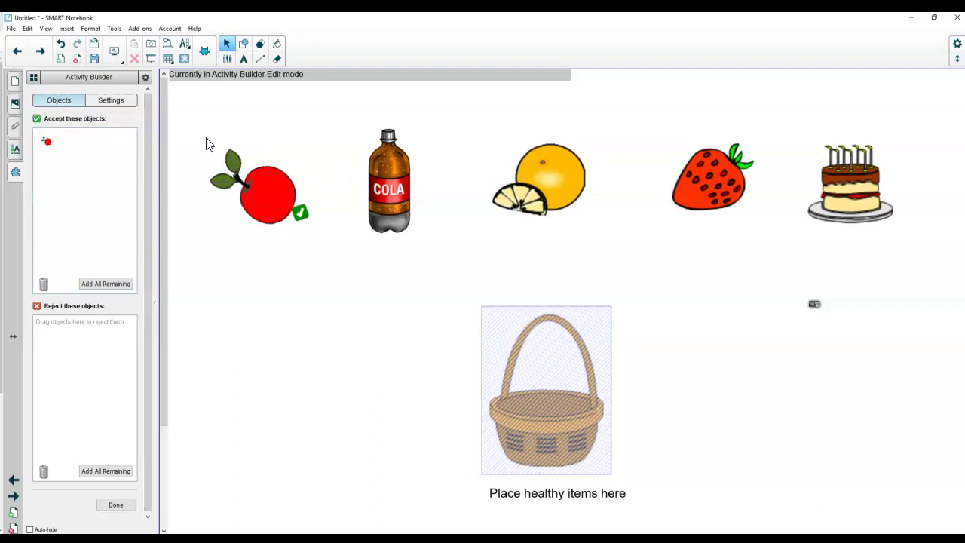
drag(393, 186, 47, 427)
drag(525, 194, 82, 188)
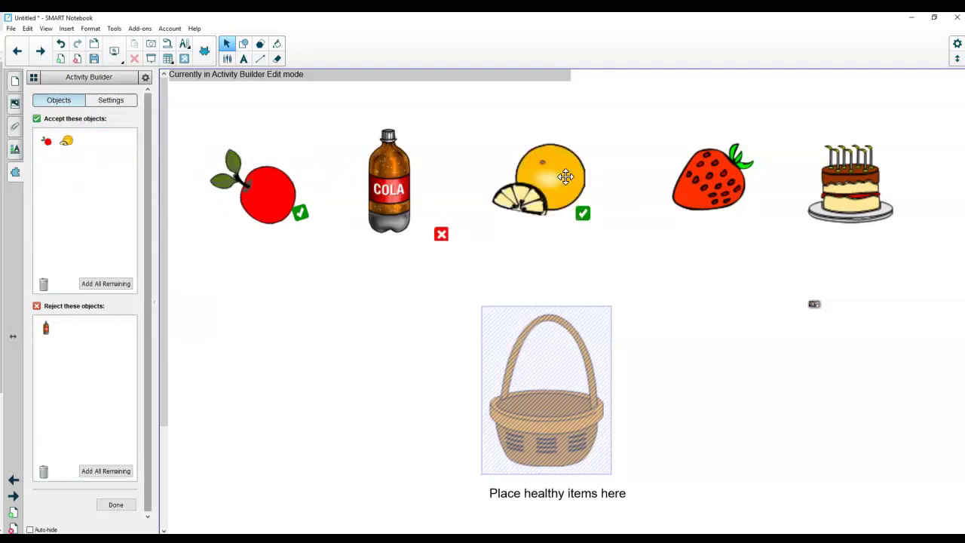
drag(705, 189, 55, 193)
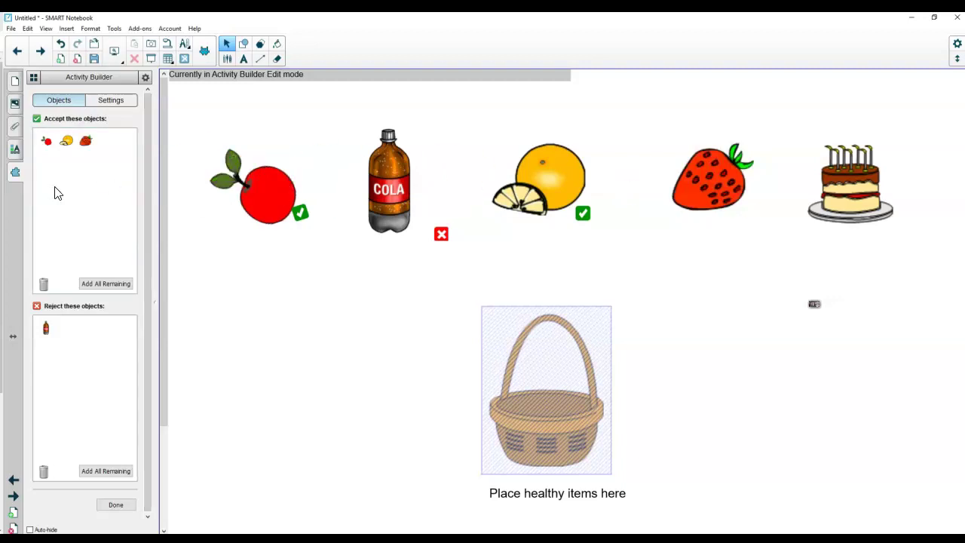
drag(853, 207, 97, 414)
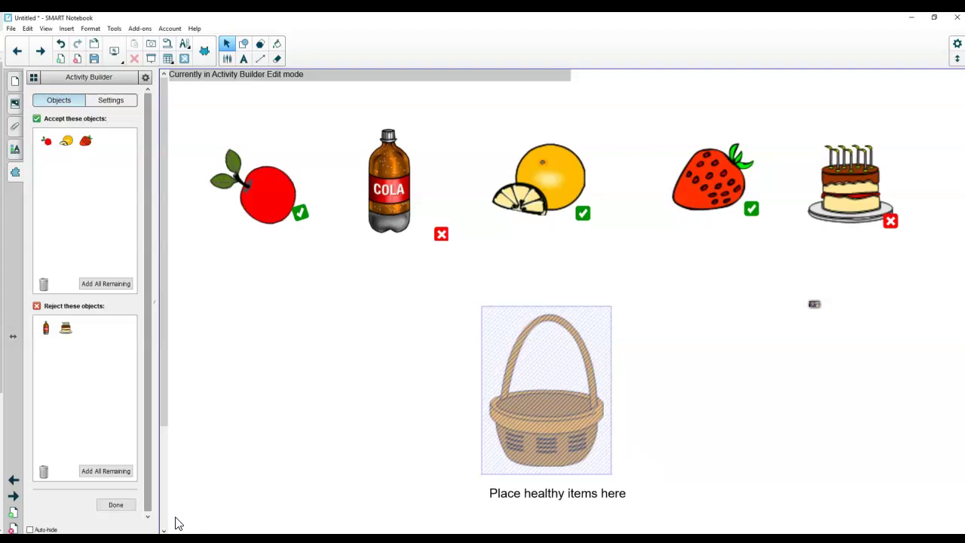
click(116, 505)
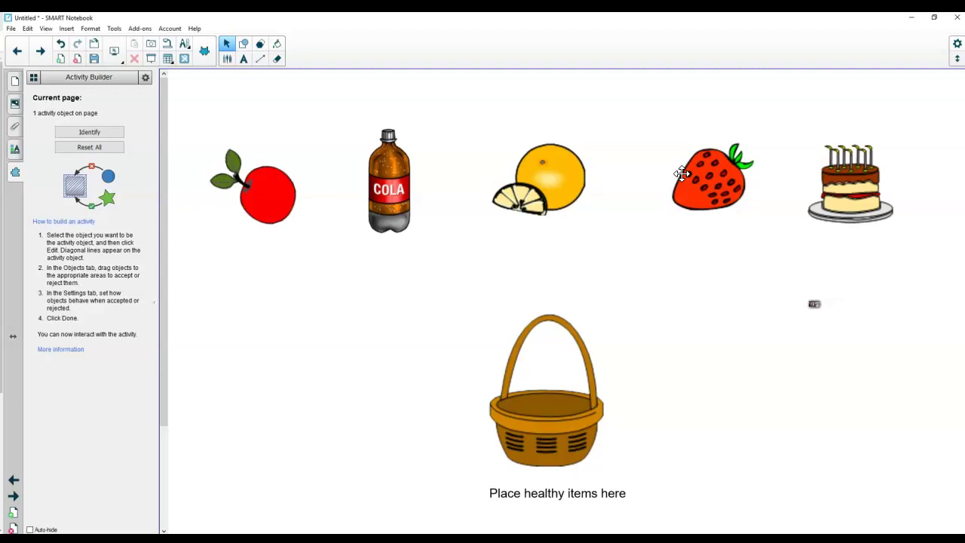
Test the basket with the orange, apple, cola bottle and cake, and reset all activity objects on the page
click(62, 537)
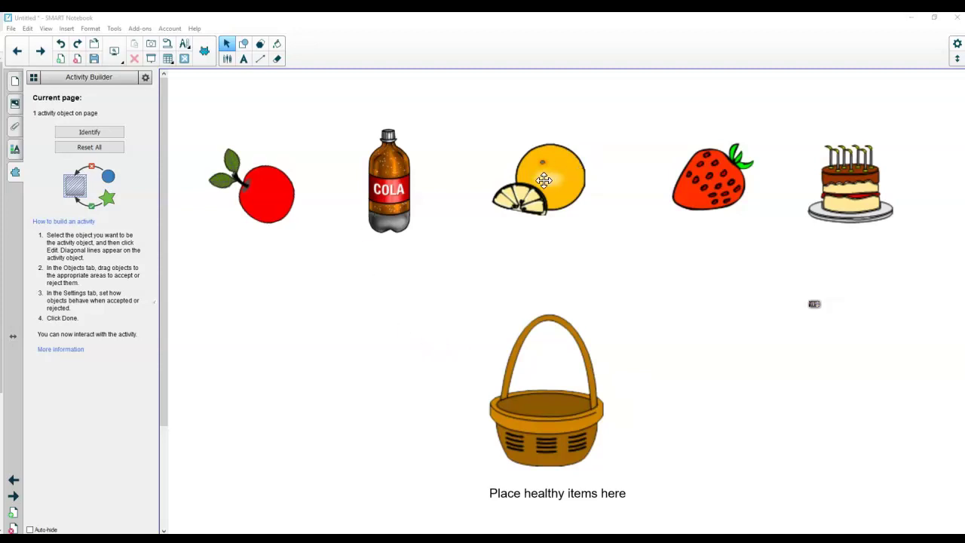
drag(544, 190, 541, 398)
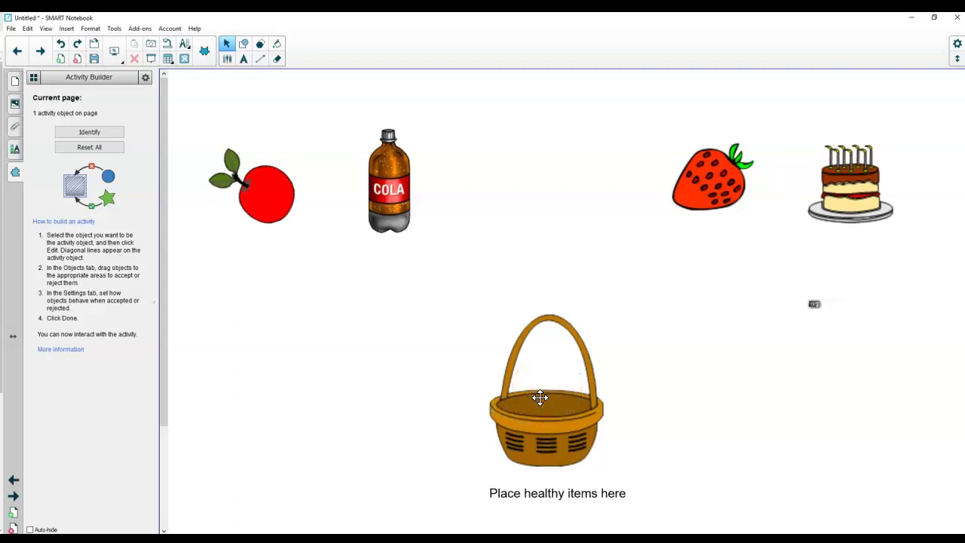
drag(254, 194, 536, 401)
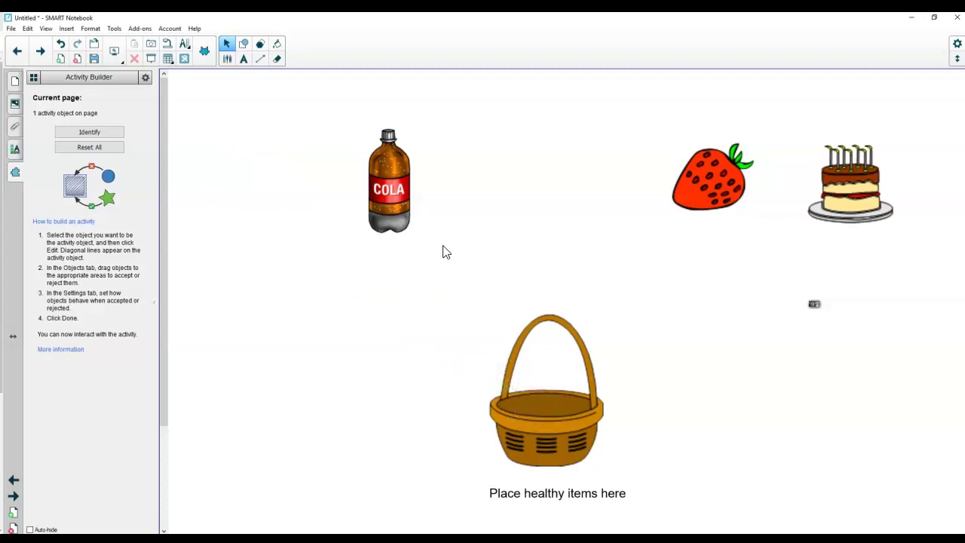
drag(392, 200, 565, 409)
drag(874, 181, 559, 407)
click(88, 148)
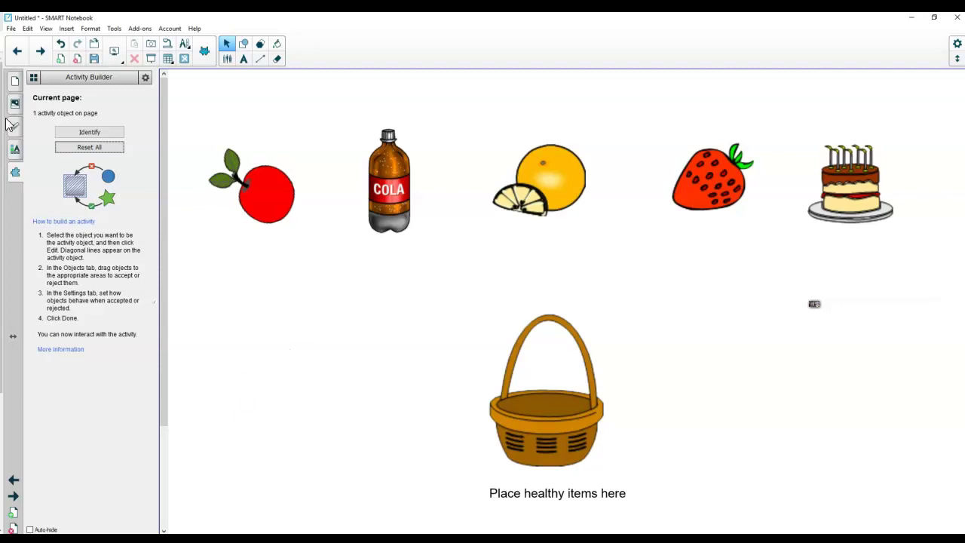
Return to the add-ons overview, and open the game-based activity selection on a new blank page
click(34, 78)
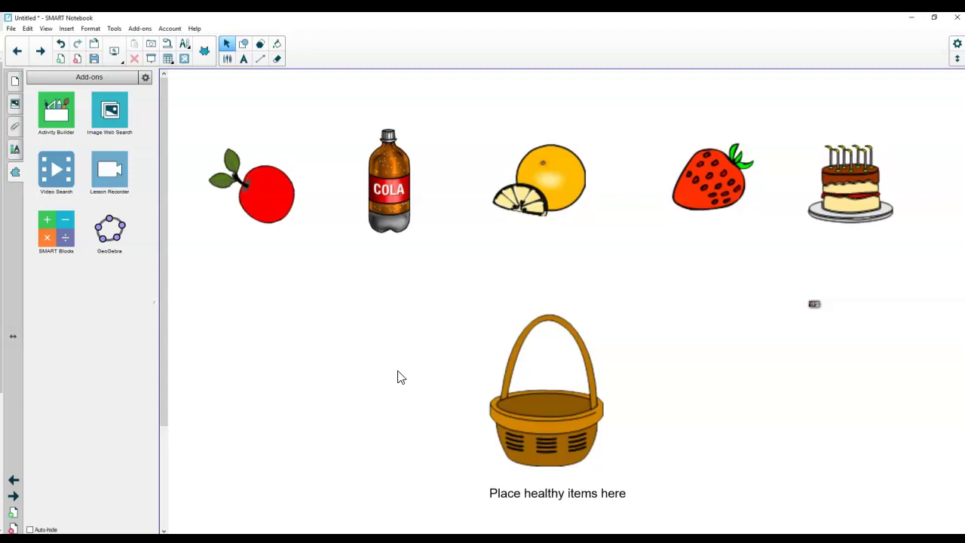
click(62, 59)
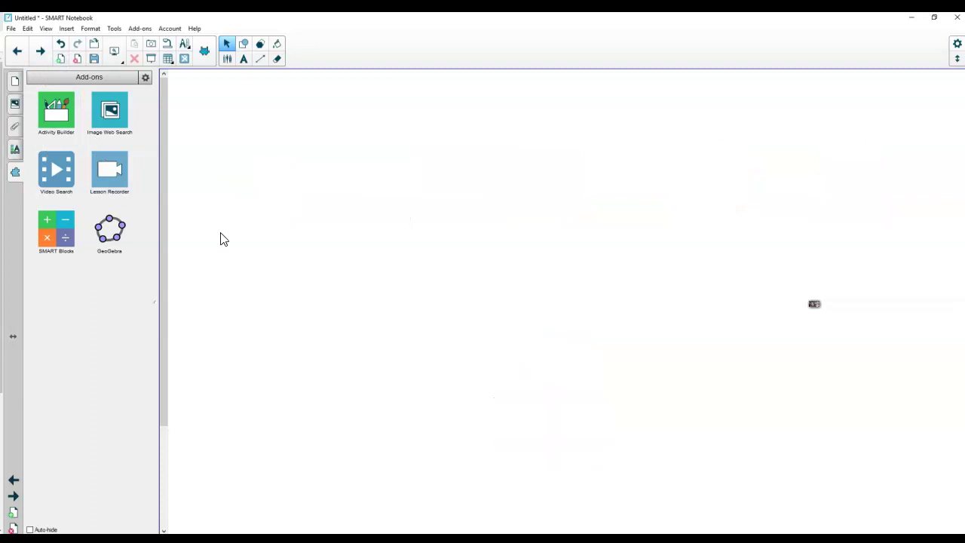
click(207, 58)
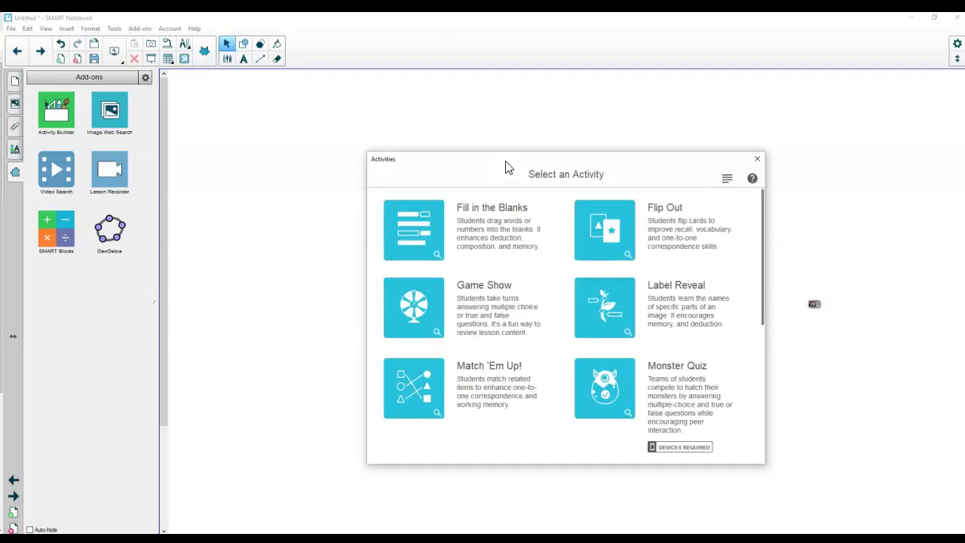
drag(507, 168, 453, 135)
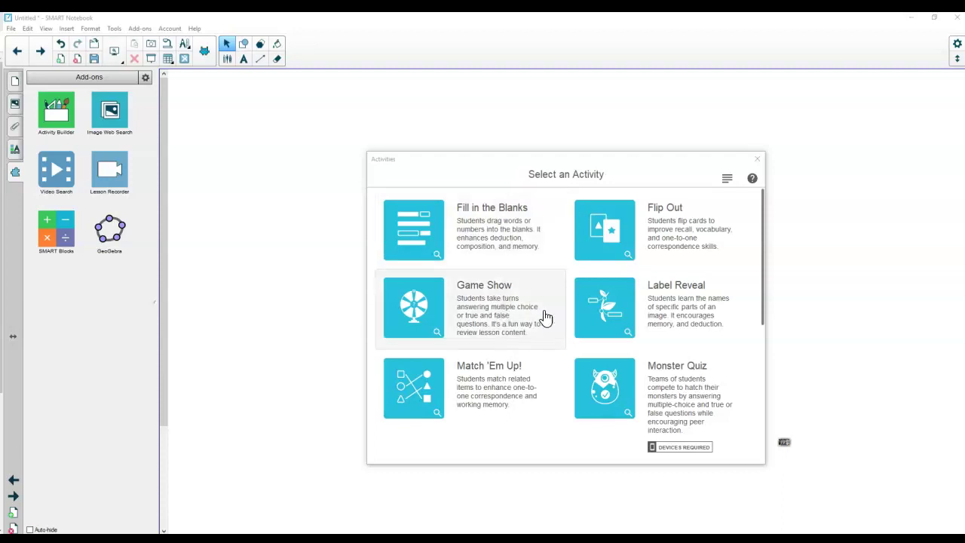
Browse the available activities to the end of the list and choose Super Sort
drag(763, 289, 763, 417)
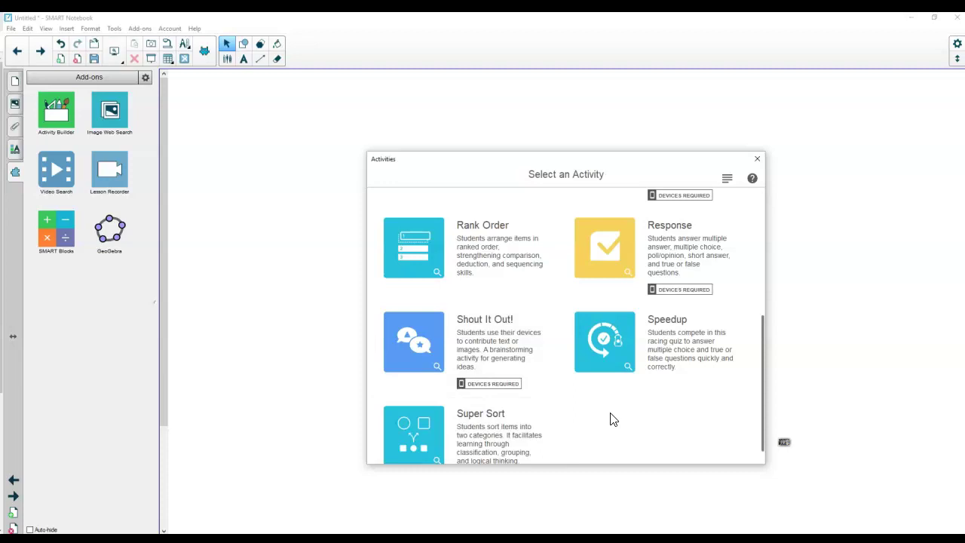
scroll(612, 420, down, 1)
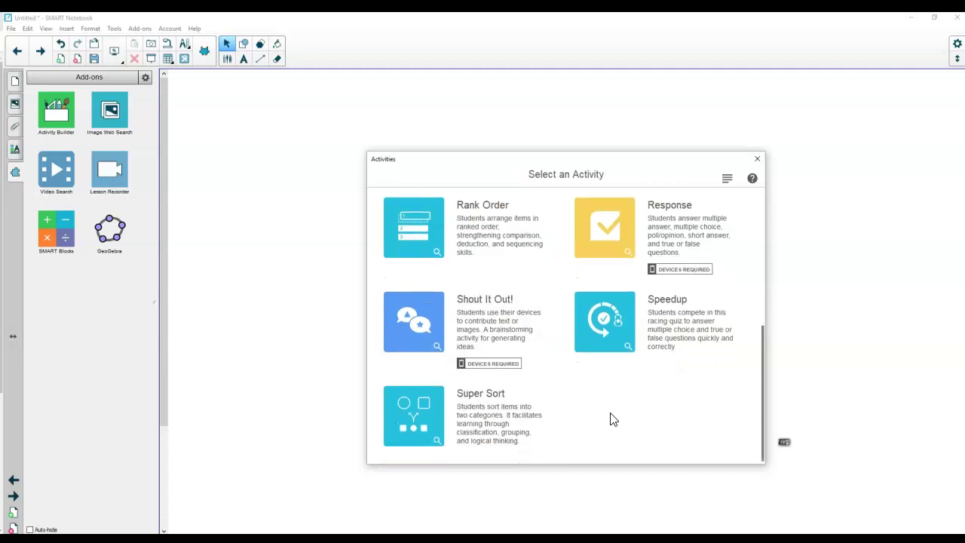
click(476, 438)
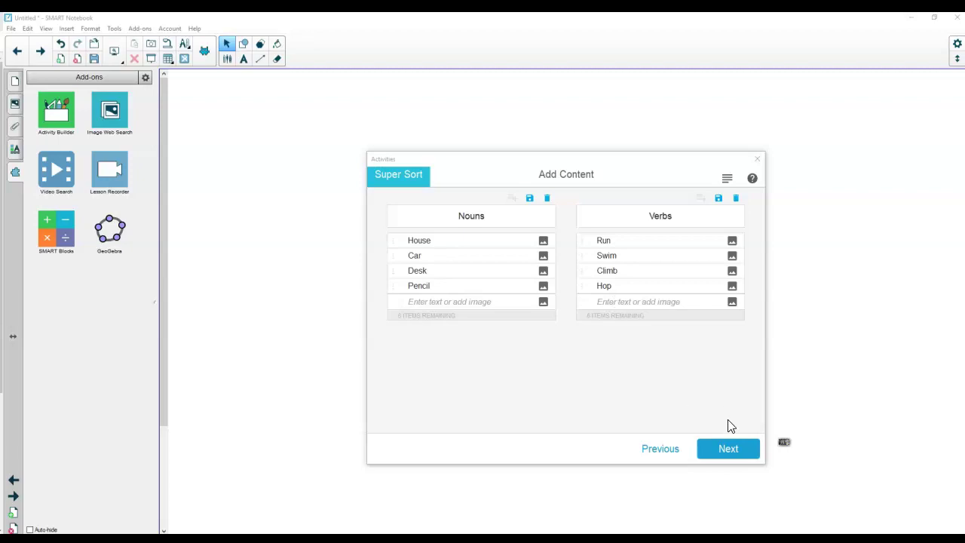
Create the Super Sort activity from the Nouns and Verbs content with the Garden theme
click(717, 457)
click(717, 451)
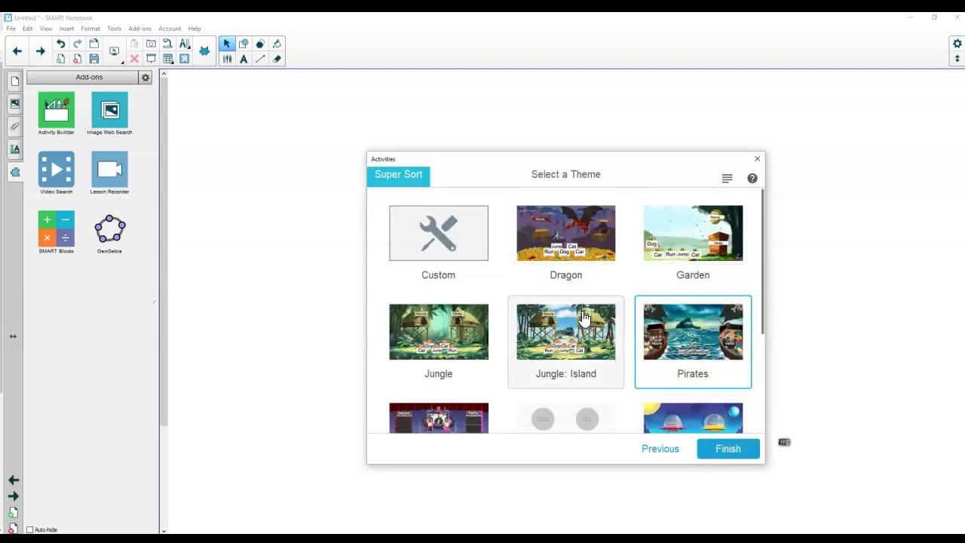
mouse_move(763, 297)
mouse_down()
mouse_move(760, 393)
mouse_move(751, 295)
mouse_up()
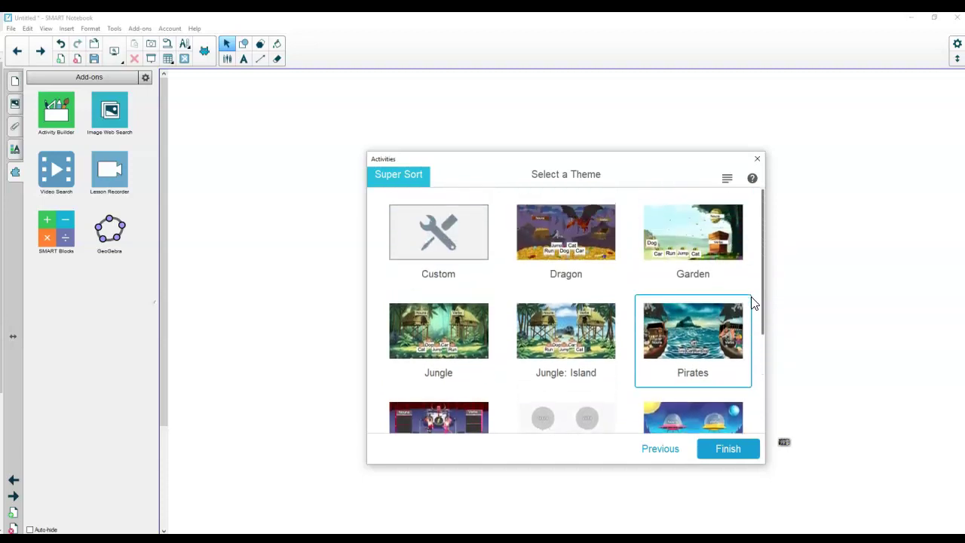
click(689, 259)
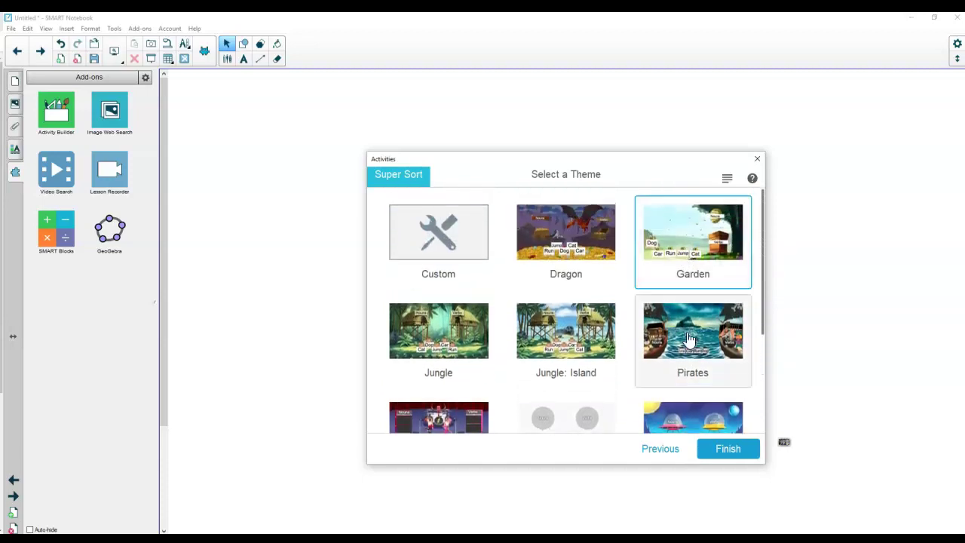
click(712, 453)
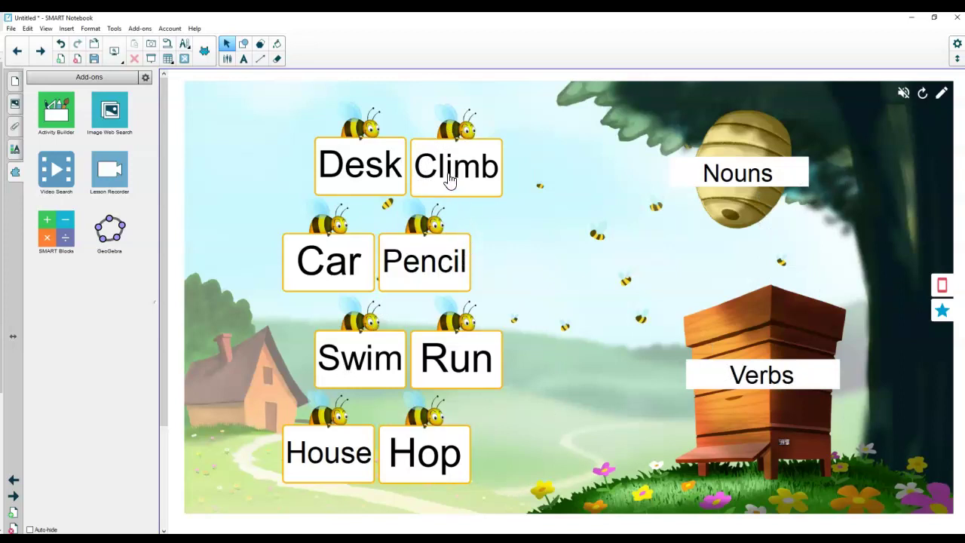
Play the sorting activity by placing Climb in Verbs and Pencil in Nouns, and try Desk in Verbs
drag(449, 181, 766, 400)
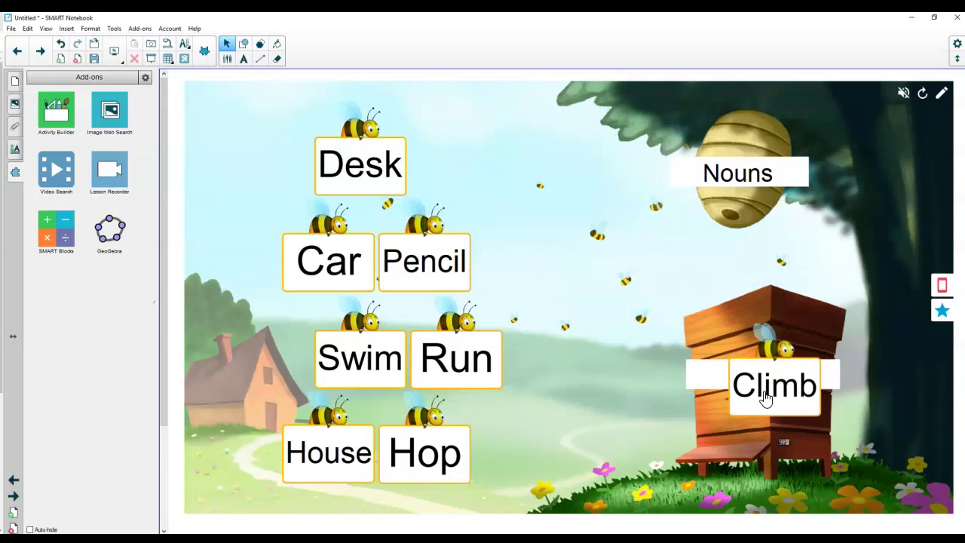
drag(445, 271, 765, 193)
drag(391, 183, 792, 407)
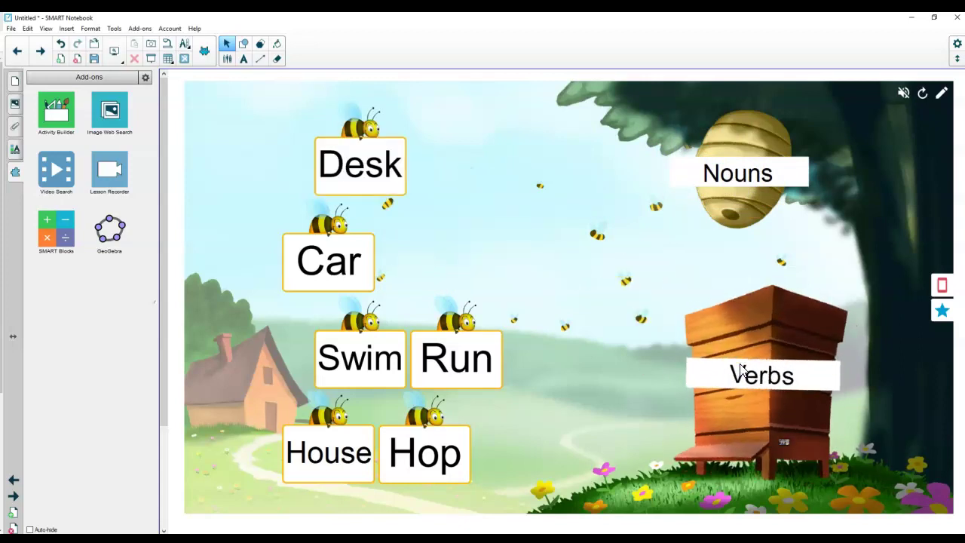